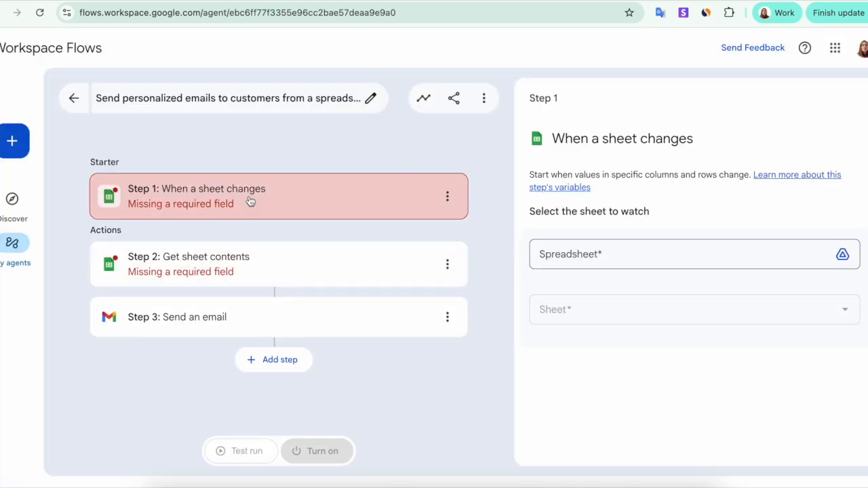
Set the My customers spreadsheet as the sheet to watch in the When a sheet changes starter.
left_click(448, 198)
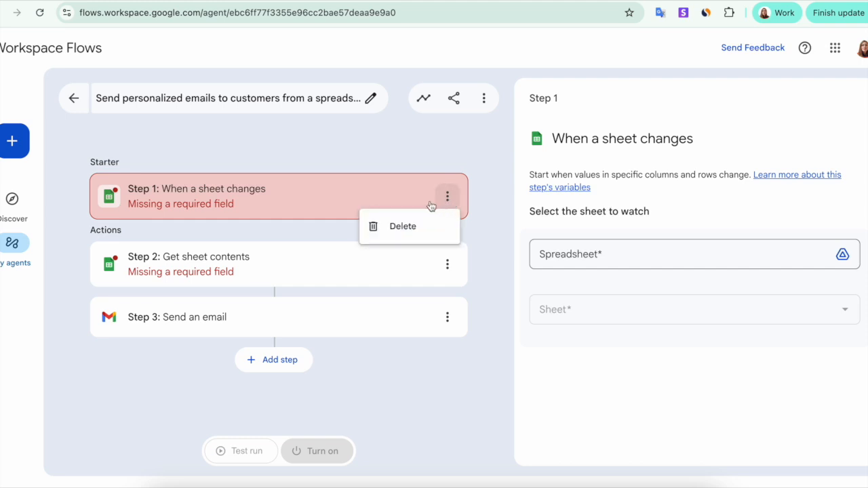
left_click(574, 255)
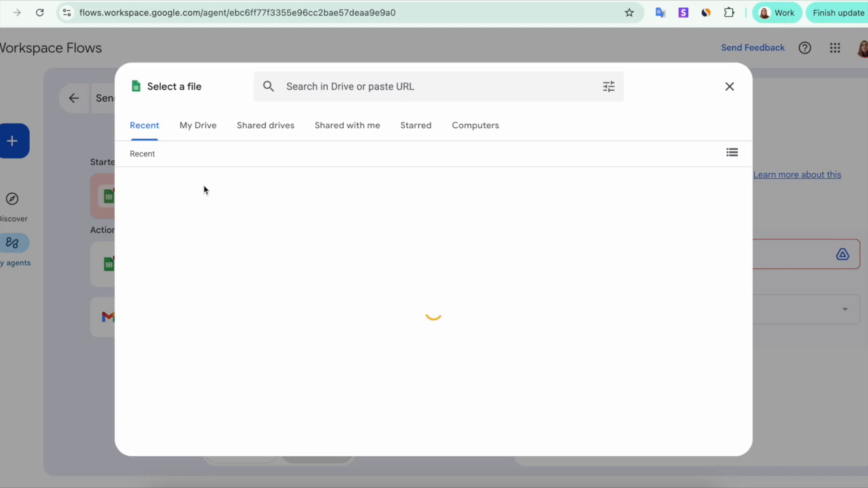
left_click(170, 227)
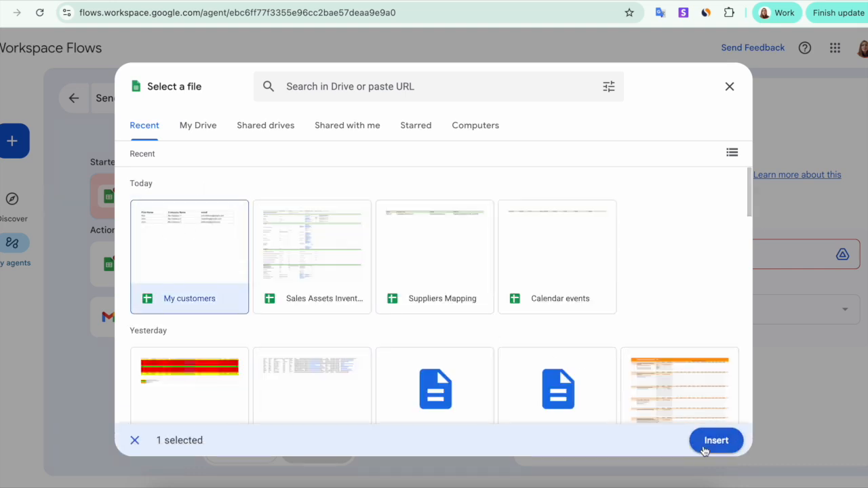
left_click(705, 449)
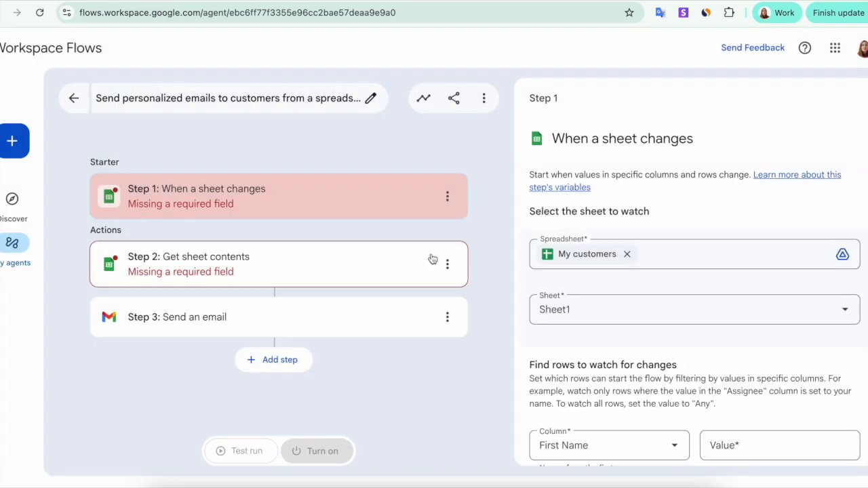
Review the starter's row and column conditions and the settings of the Get sheet contents and Send an email steps.
scroll(598, 278, "down", 3)
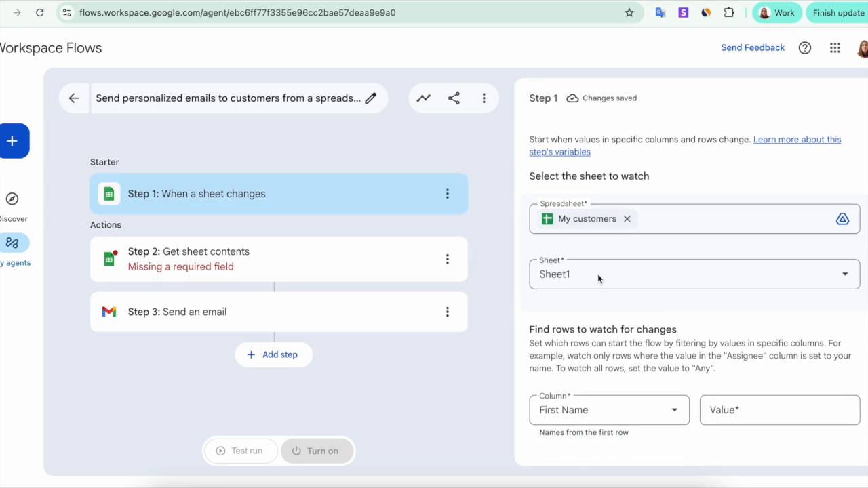
scroll(598, 278, "down", 2)
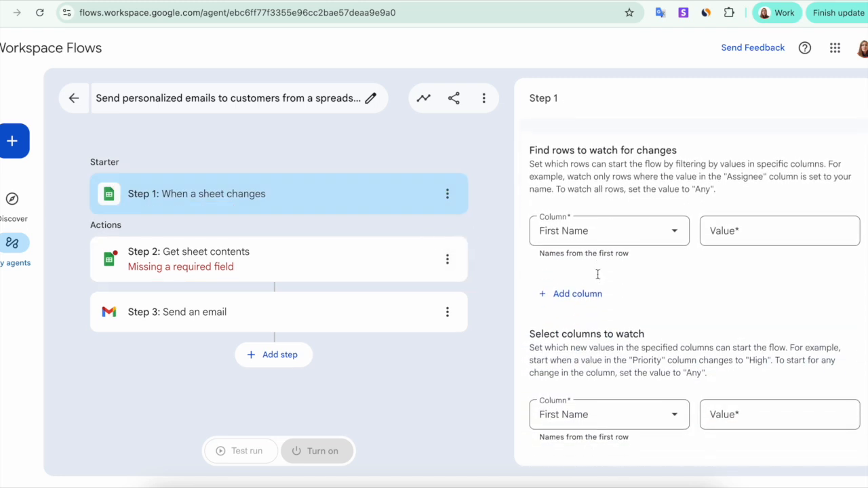
scroll(599, 274, "down", 1)
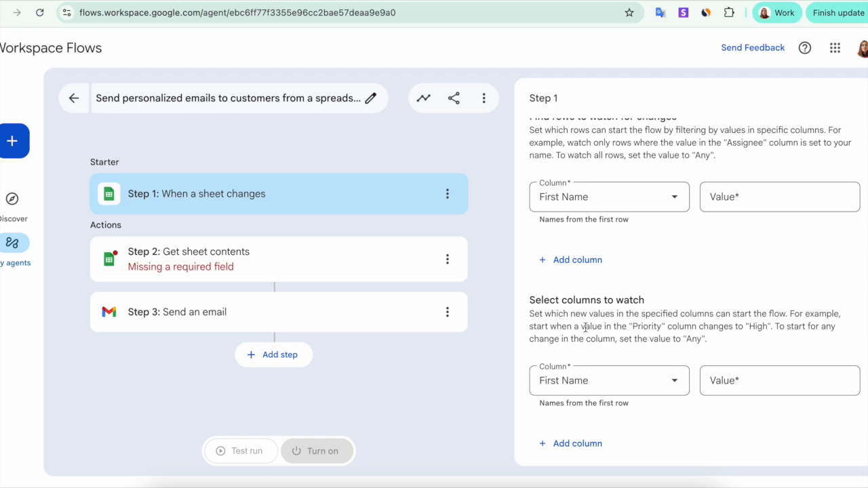
left_click(379, 263)
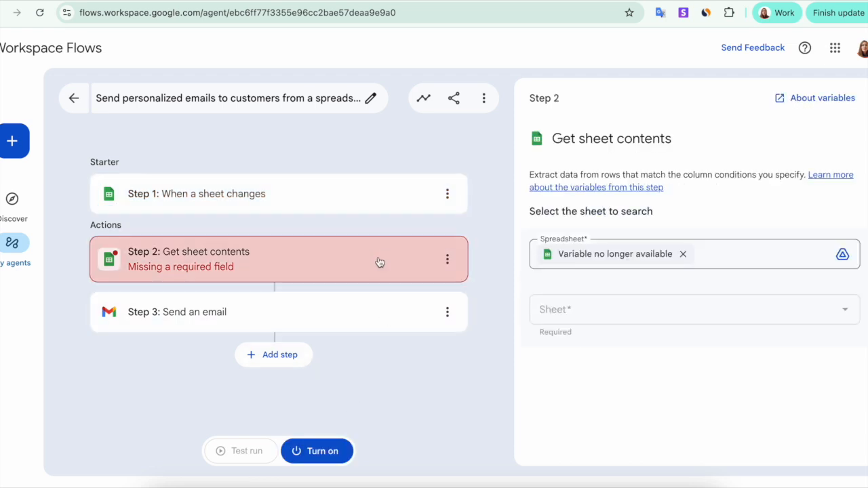
left_click(370, 314)
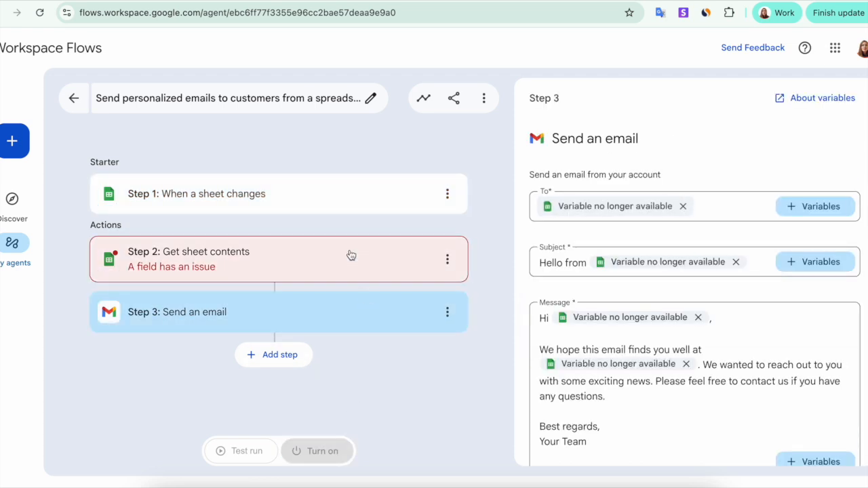
left_click(351, 253)
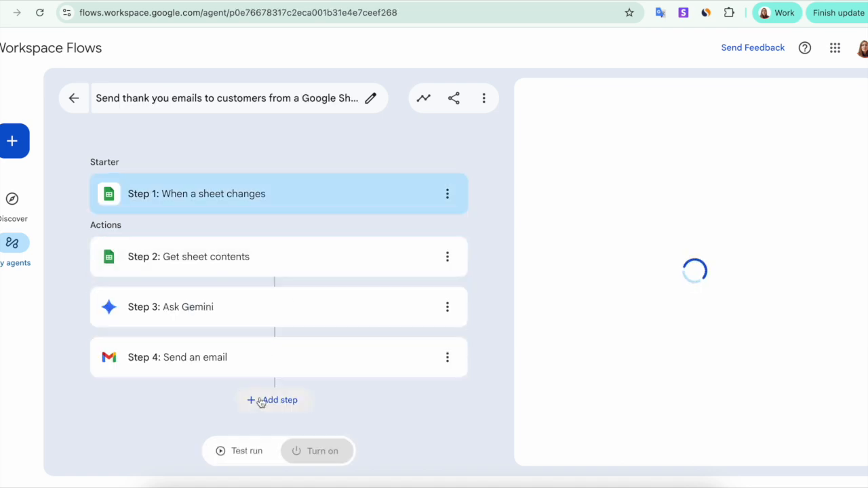
Complete the Ask Gemini prompt with "from a company" followed by the Company Name variable from the Get sheet contents step.
left_click(278, 314)
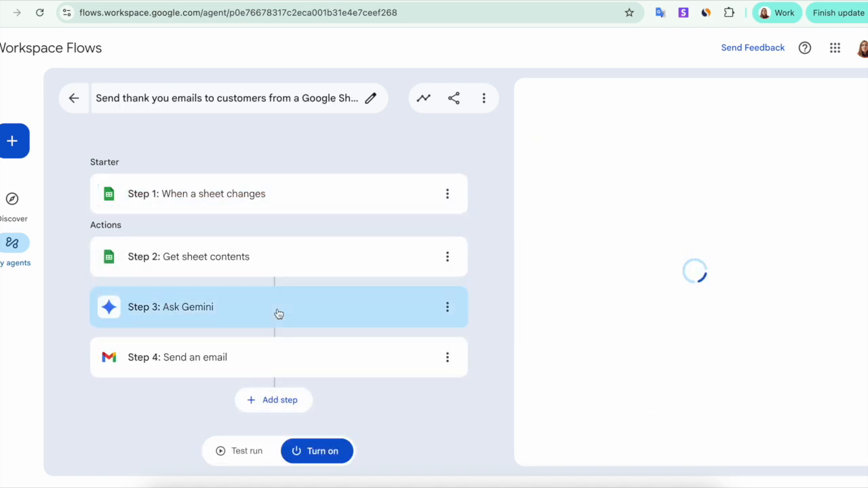
type("from a company . The")
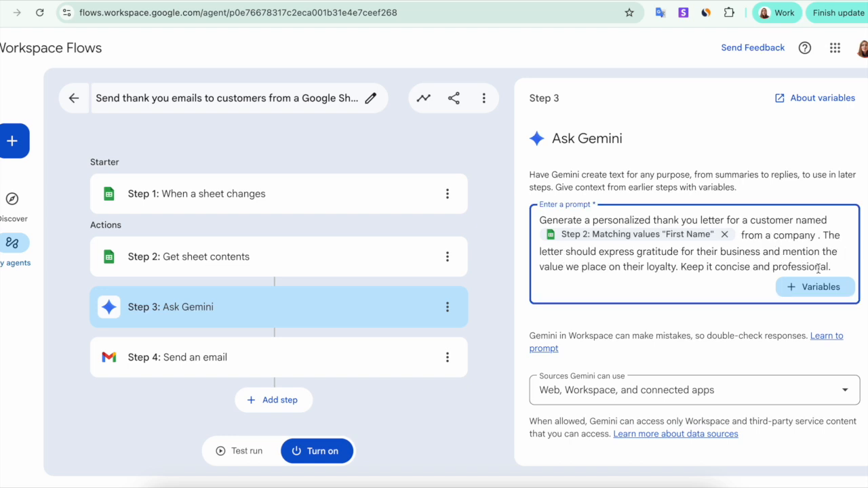
left_click(814, 287)
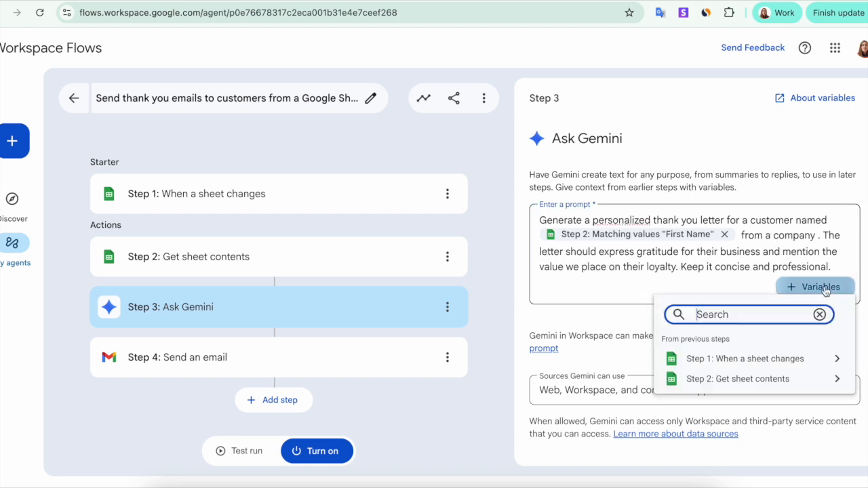
left_click(813, 378)
left_click(808, 349)
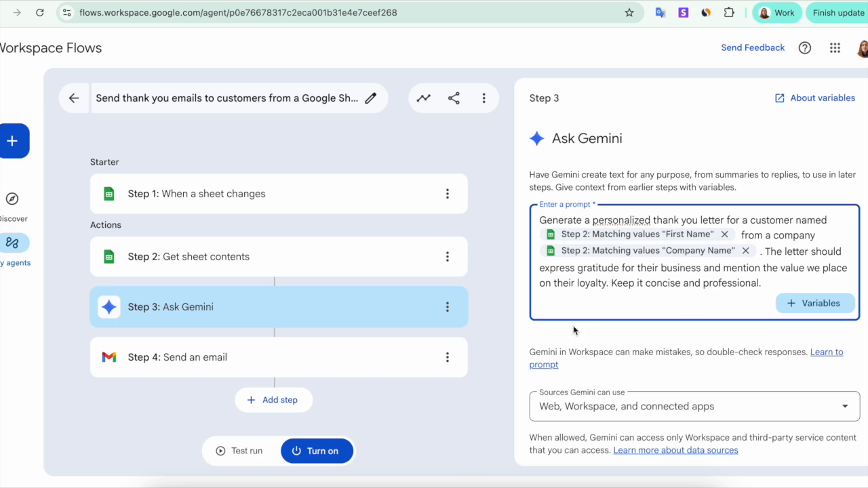
left_click(469, 421)
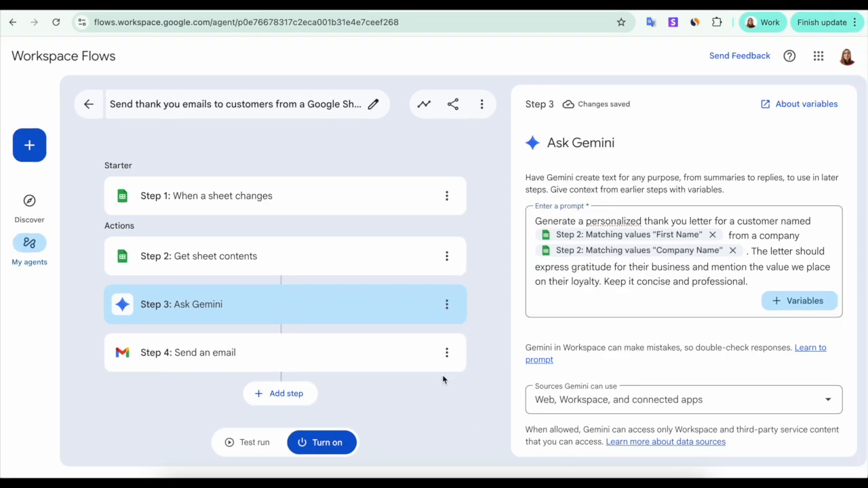
Check the Send an email step's settings and run a test of the thank you email flow.
left_click(426, 360)
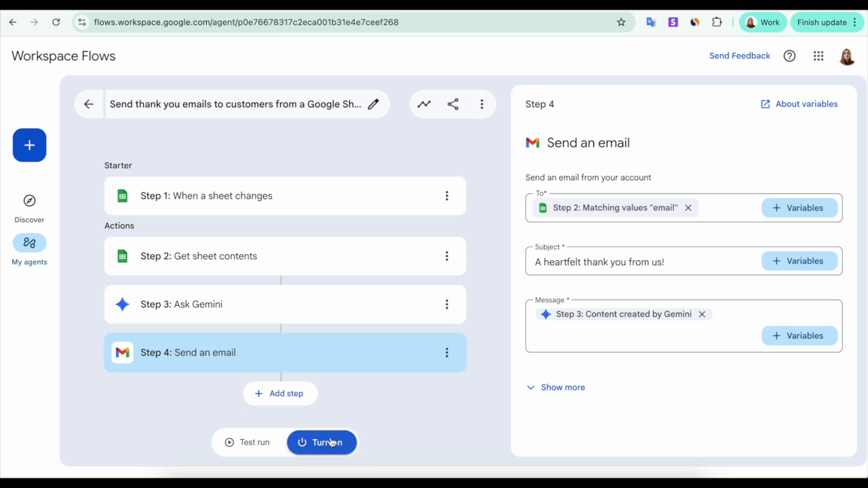
left_click(251, 442)
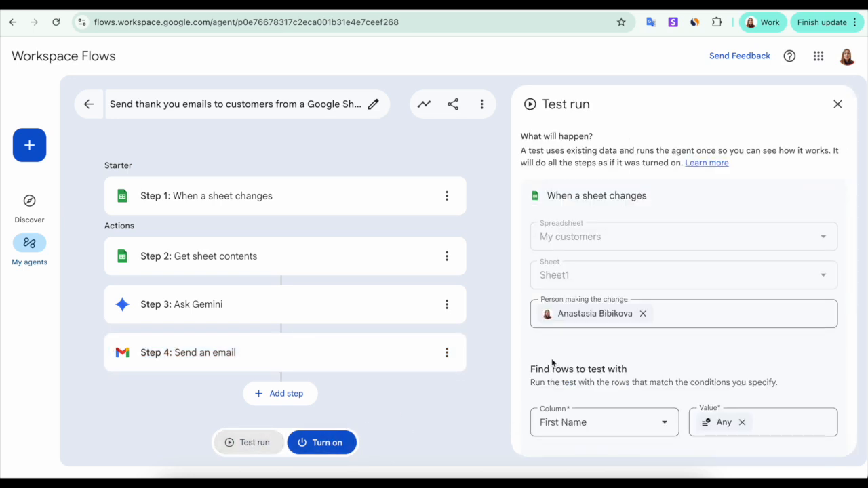
scroll(577, 390, "down", 3)
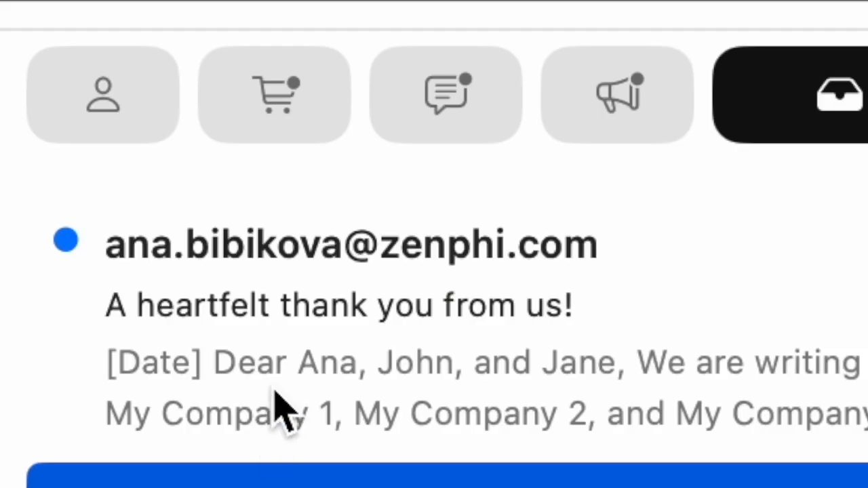
Open the received "A heartfelt thank you from us!" email and highlight its message text for reading.
left_click(292, 349)
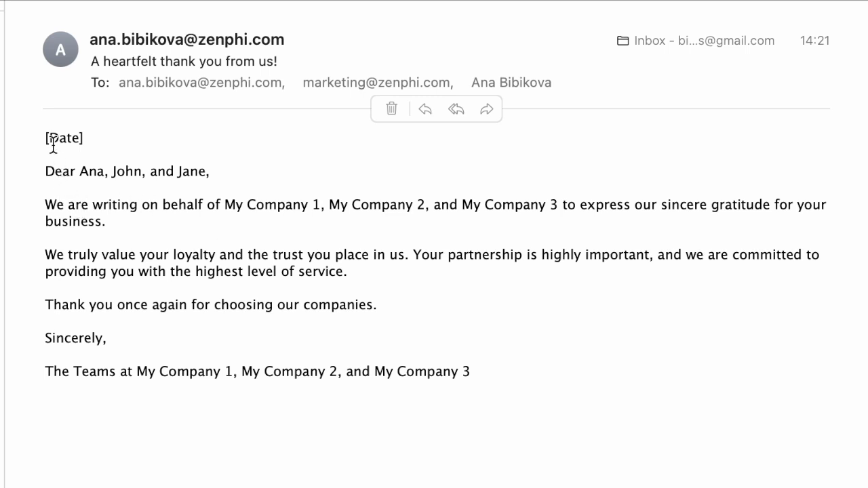
left_click_drag(51, 139, 355, 330)
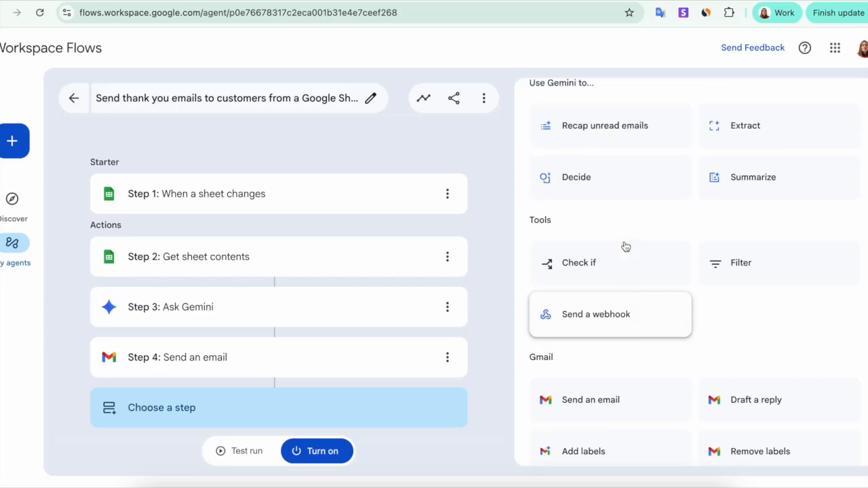
scroll(626, 247, "up", 1)
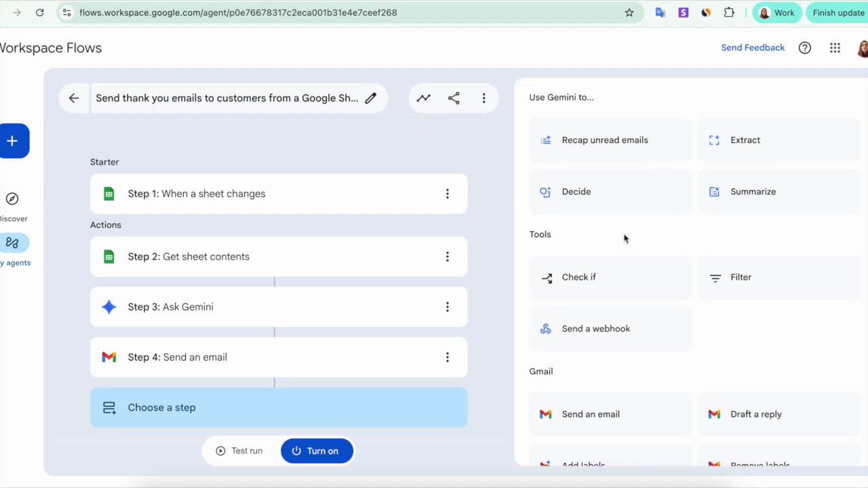
Browse the actions available for a new flow step, covering the Tools, Gmail, Chat and Sheets groups.
scroll(716, 281, "down", 2)
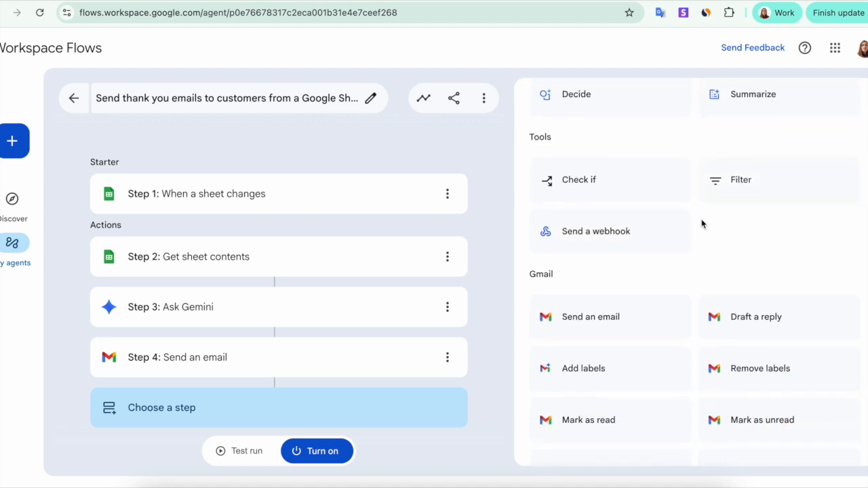
scroll(702, 224, "down", 5)
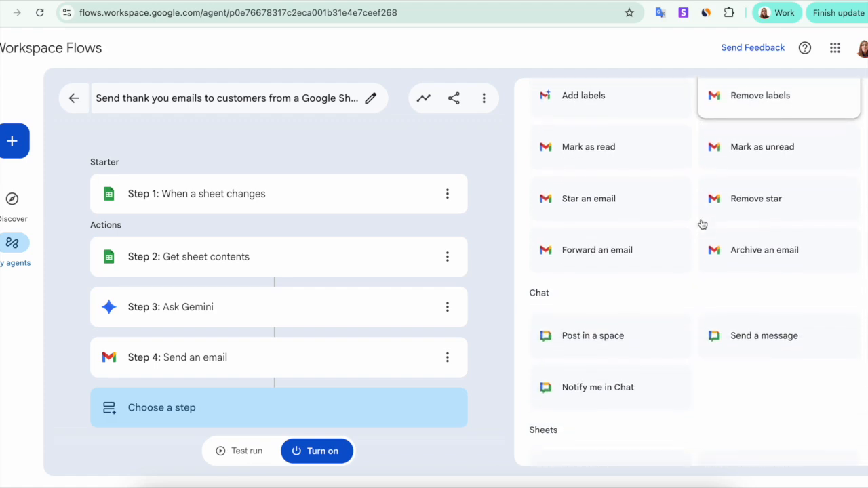
scroll(702, 224, "down", 2)
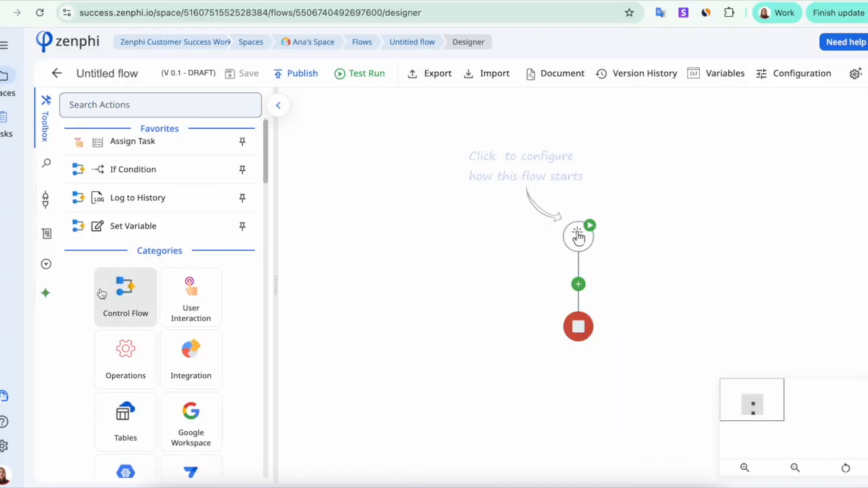
In zenphi, ask the AI assistant to send a personalized thank you email to each customer in a Drive spreadsheet, using first name, company name and email columns.
left_click(46, 277)
type("Use a Spreadsheet on my Drive, to send a personalized email to each customer listed: use first name, company name, and the email column.")
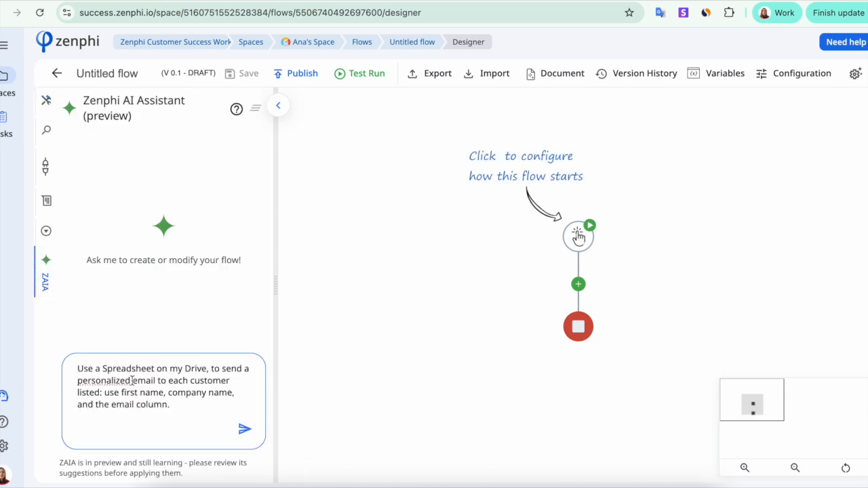
left_click(133, 381)
type("thabk you")
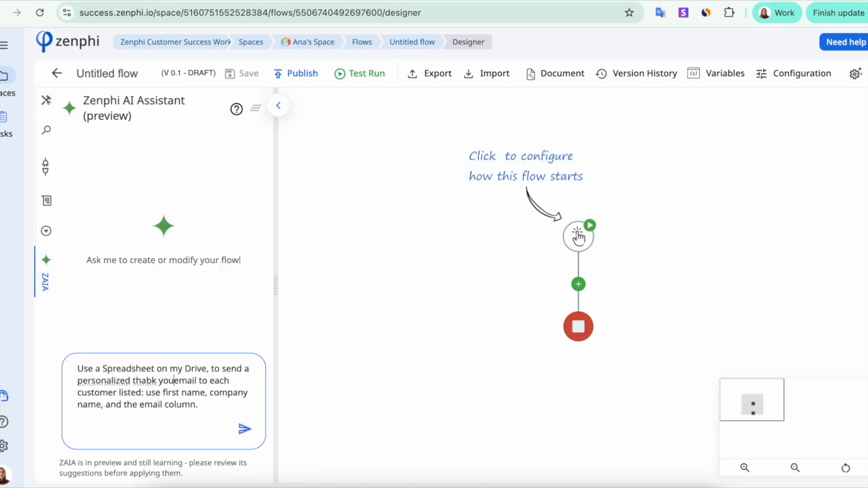
key("BackSpace")
type("n")
left_click(245, 430)
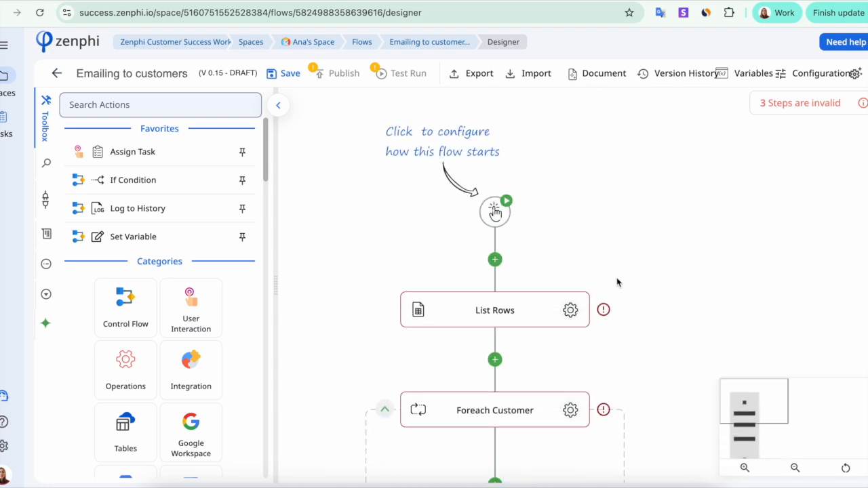
Replace the manual trigger of the Emailing to customers flow with a Scheduled Flow trigger.
left_click(495, 212)
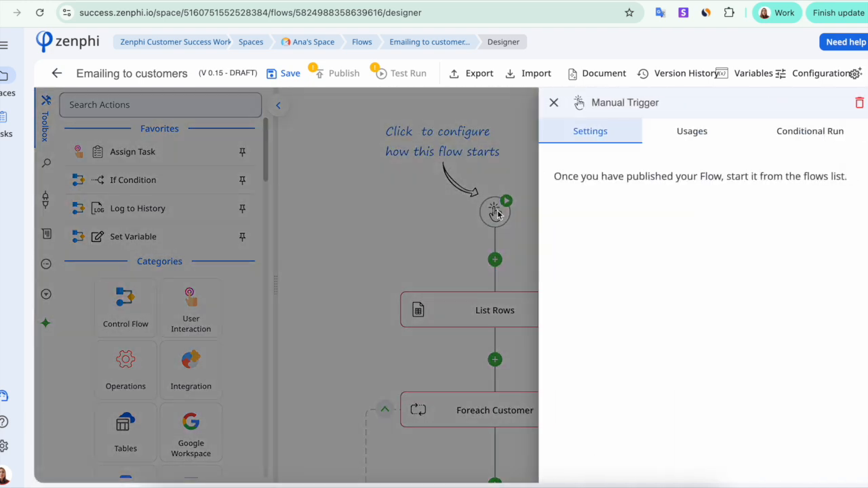
left_click(440, 250)
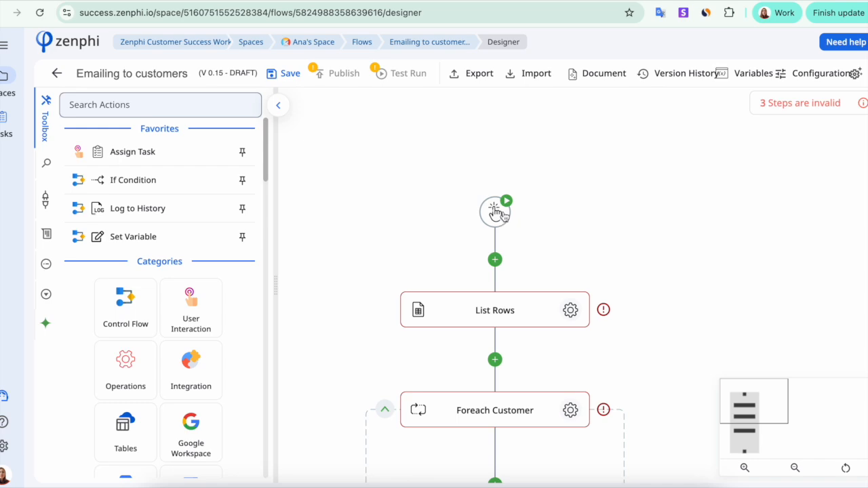
left_click(499, 214)
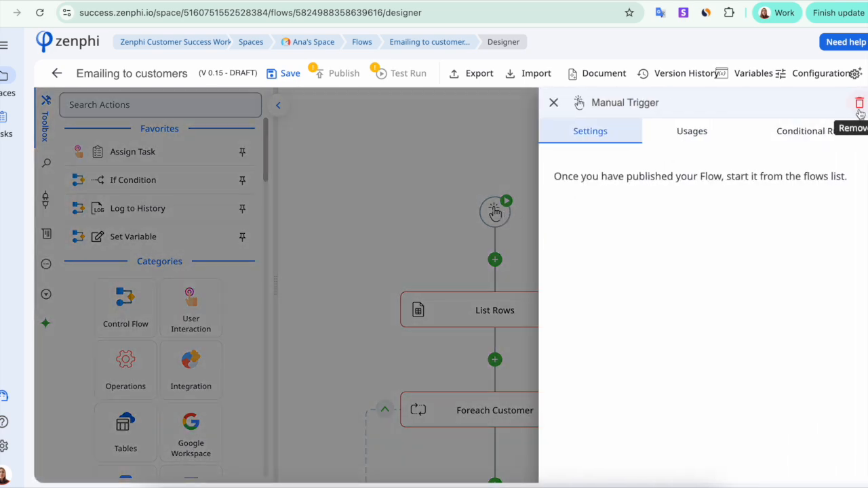
left_click(859, 104)
left_click(525, 292)
left_click(495, 216)
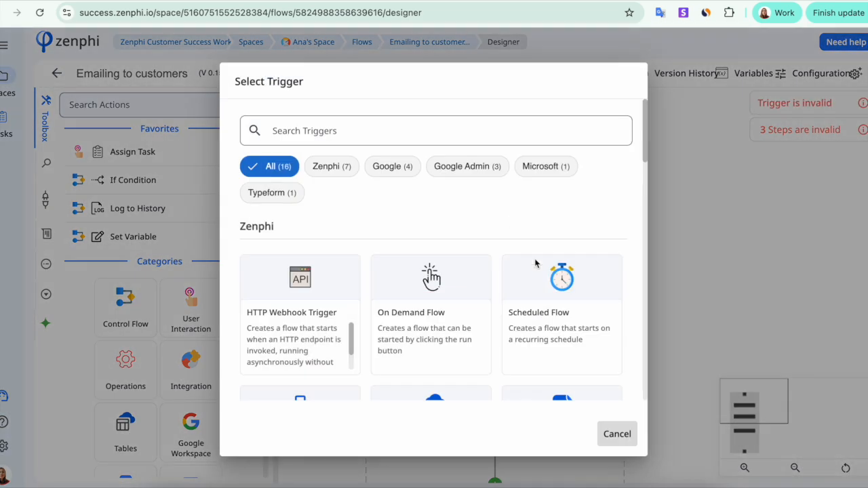
scroll(553, 319, "down", 1)
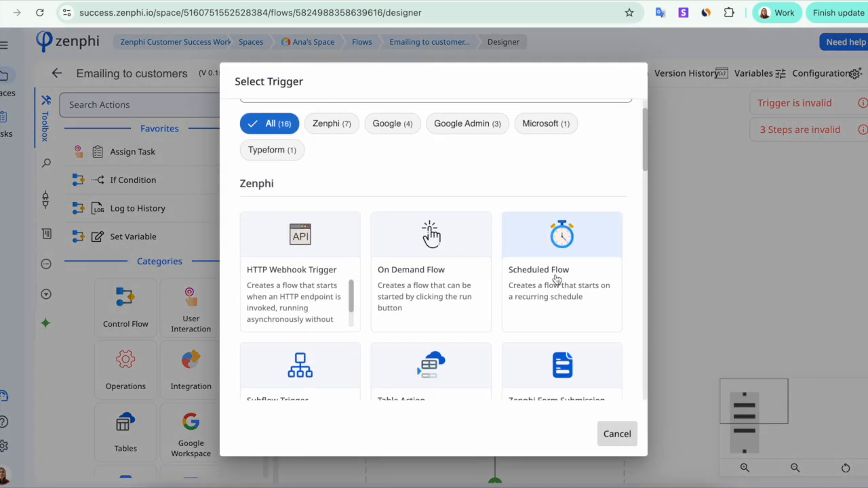
left_click(556, 280)
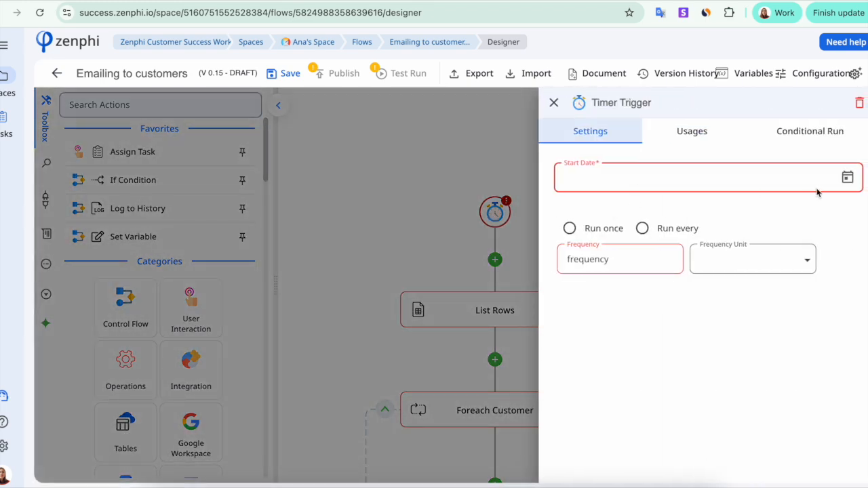
View the Timer Trigger's start date calendar and dismiss it without choosing a date.
left_click(848, 177)
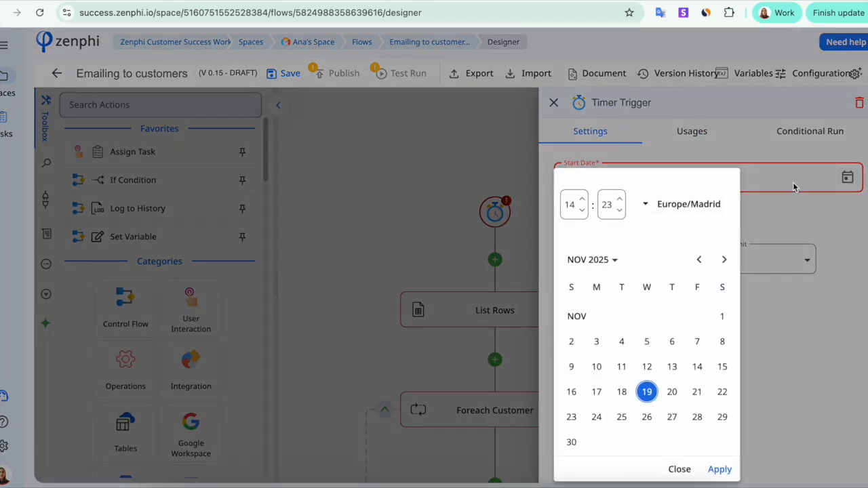
left_click(799, 213)
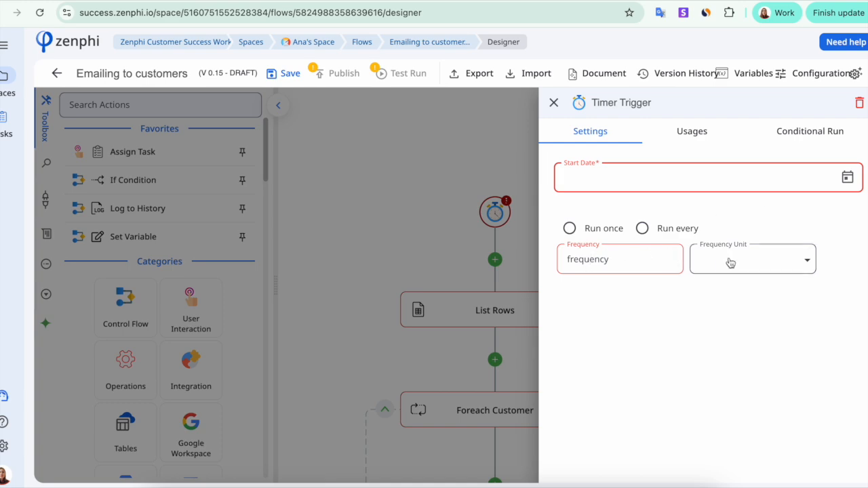
Replace the flow's Timer Trigger with a Manual Trigger.
left_click(496, 215)
left_click(430, 278)
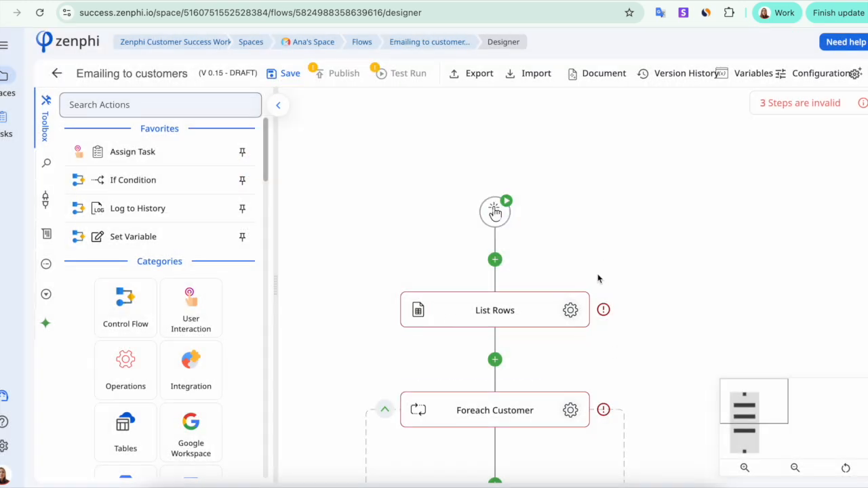
In the List Rows step, remove the My customers file and enable All Rows and Has Header.
left_click(571, 311)
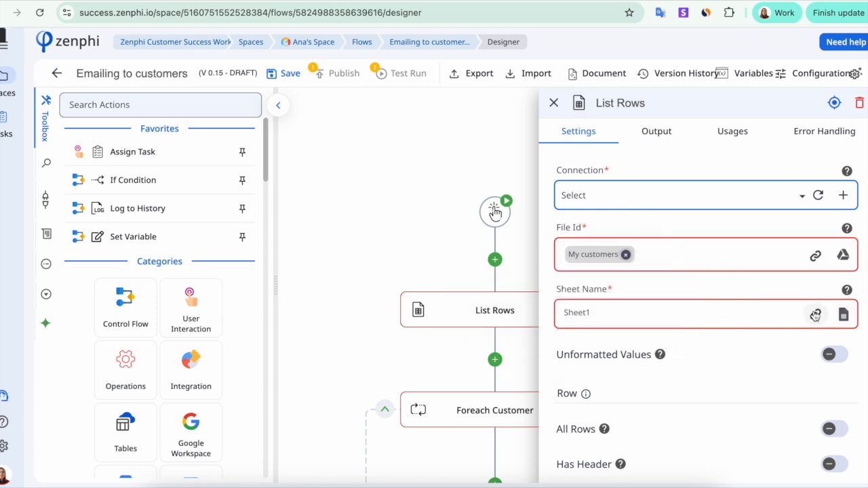
left_click(626, 255)
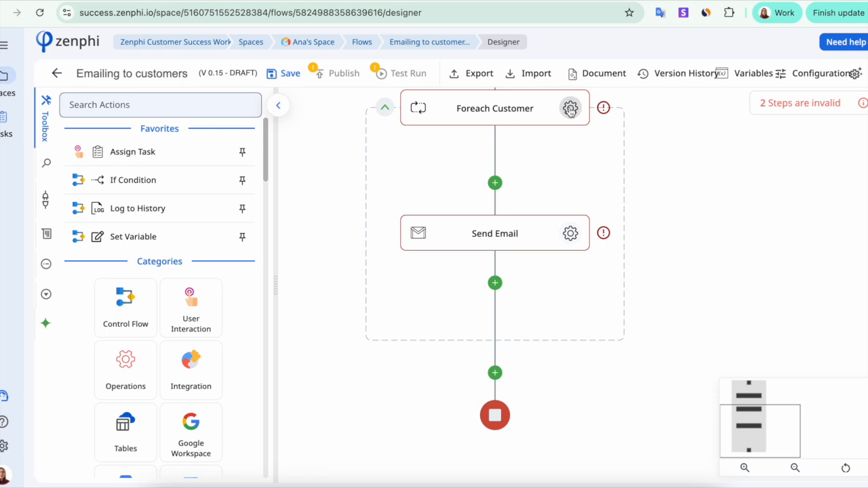
Set the Foreach Customer loop's collection to the Rows output of the List Rows step.
left_click(571, 109)
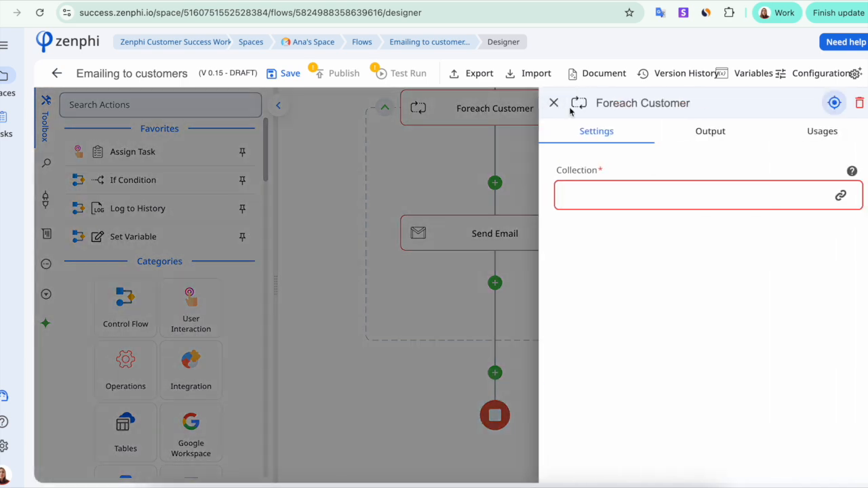
left_click(840, 197)
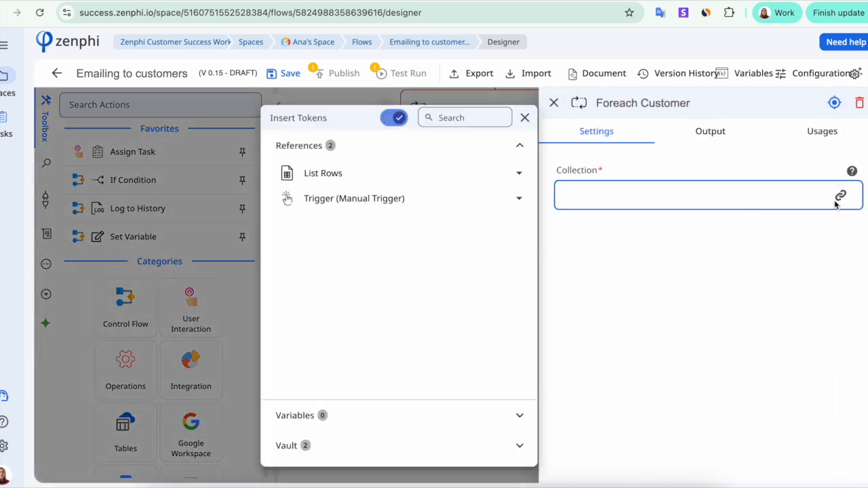
left_click(521, 176)
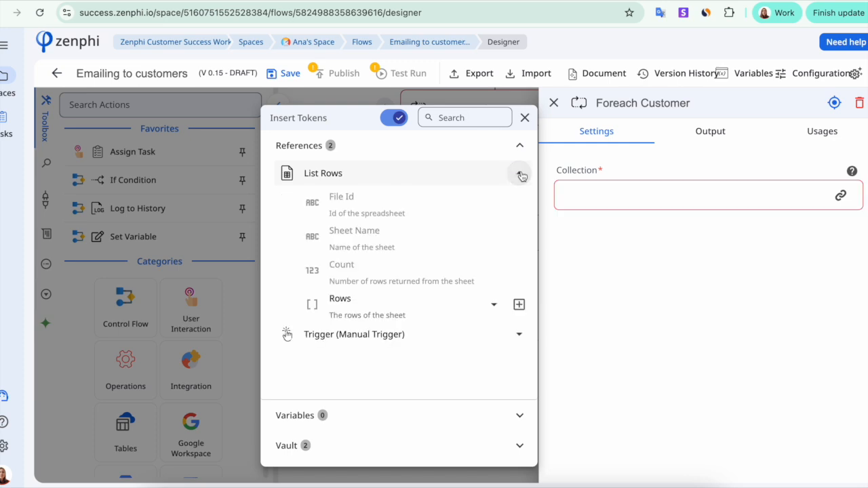
left_click(493, 306)
left_click(519, 304)
left_click(630, 284)
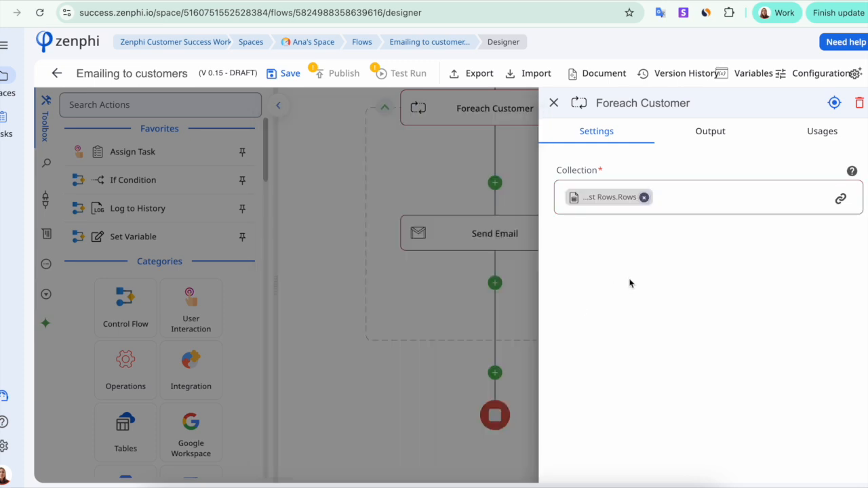
left_click(553, 103)
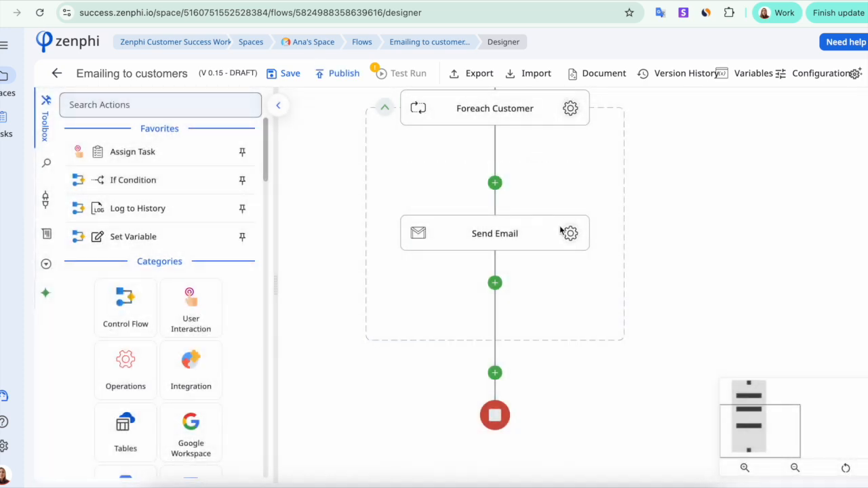
Configure the Send Email step with the New Gmail connection and the loop row's email [ C ] column as recipient.
left_click(555, 226)
left_click(514, 305)
left_click(606, 292)
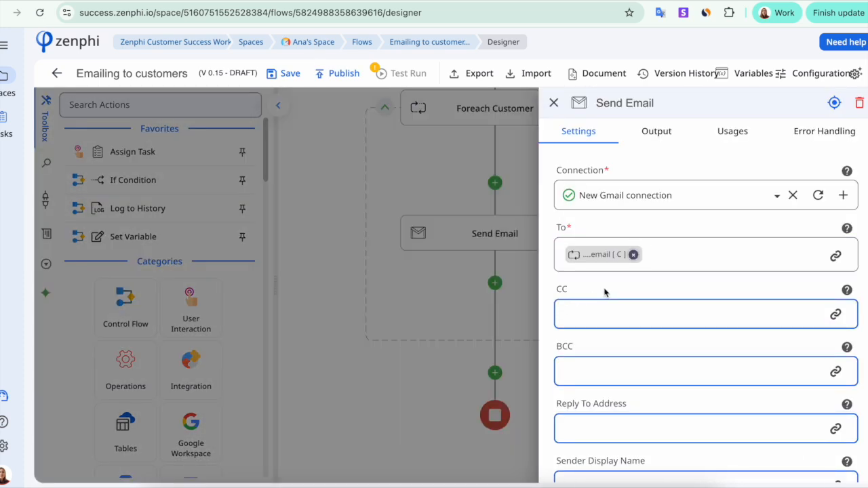
Fill the Send Email body with the gratitude message and insert the loop row's First Name [ A ] token in the greeting.
scroll(607, 316, "down", 6)
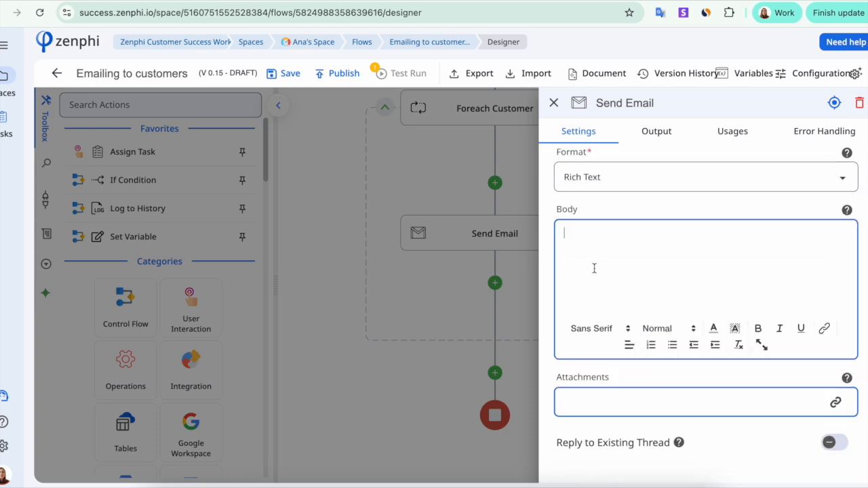
scroll(595, 269, "up", 2)
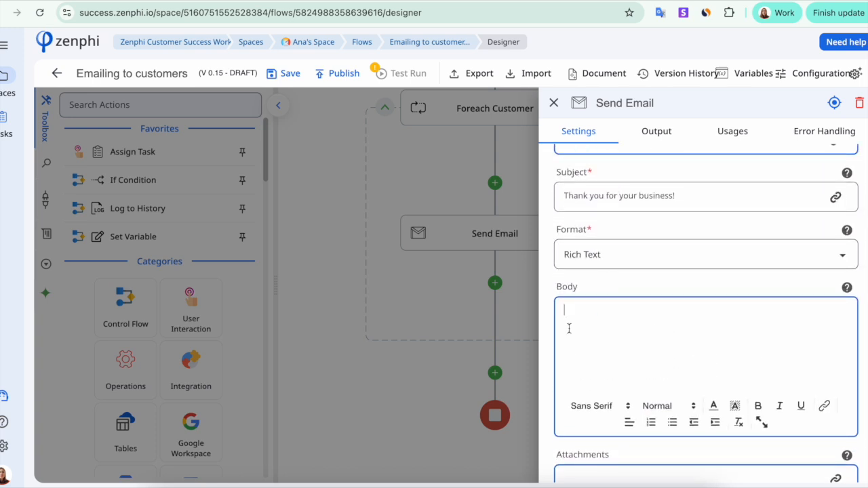
left_click(824, 406)
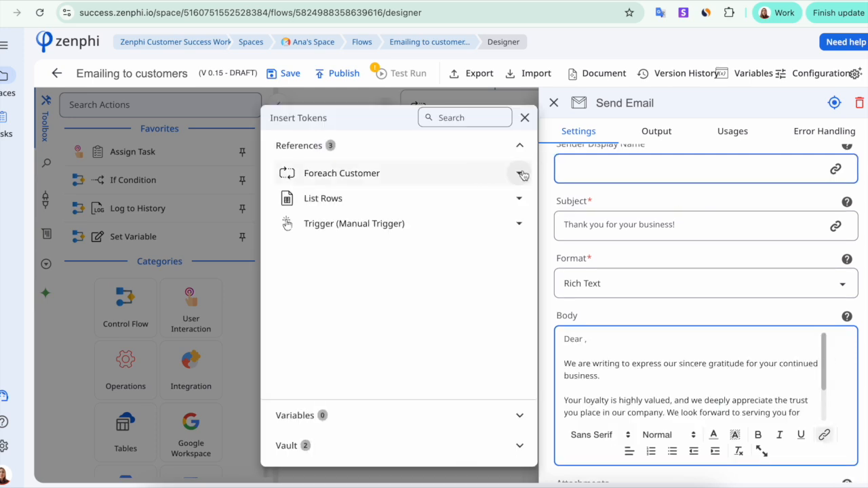
left_click(521, 173)
left_click(494, 202)
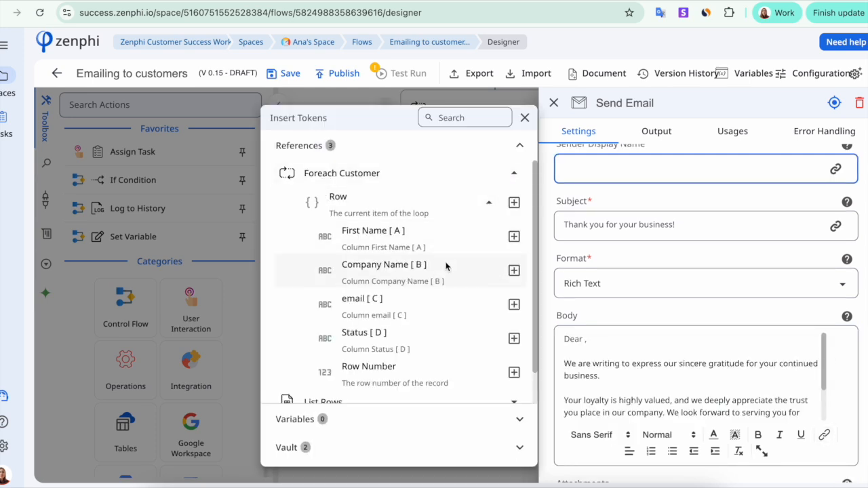
left_click(504, 237)
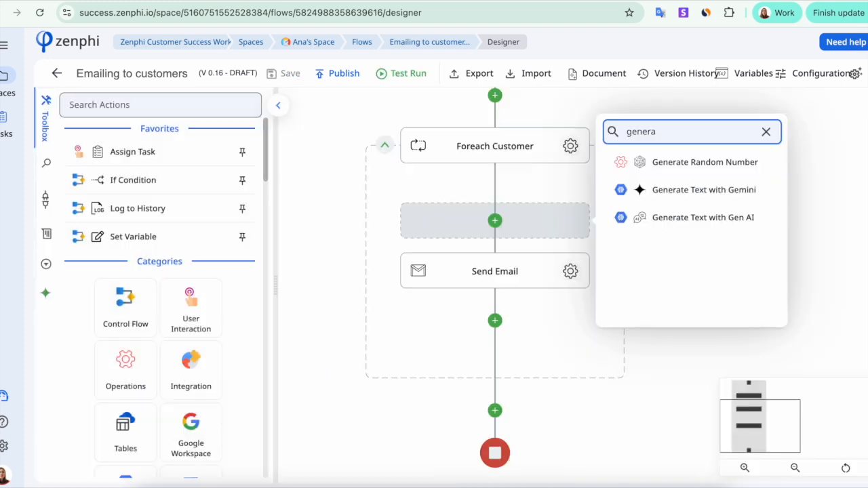
left_click(704, 190)
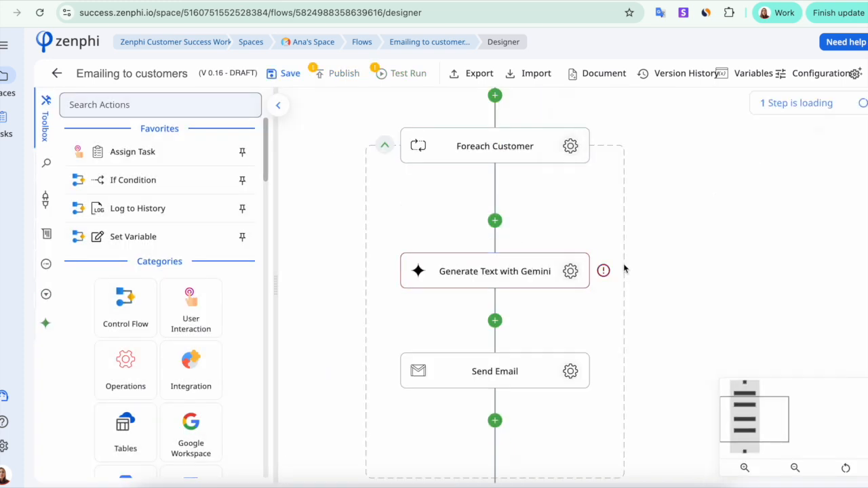
left_click(859, 103)
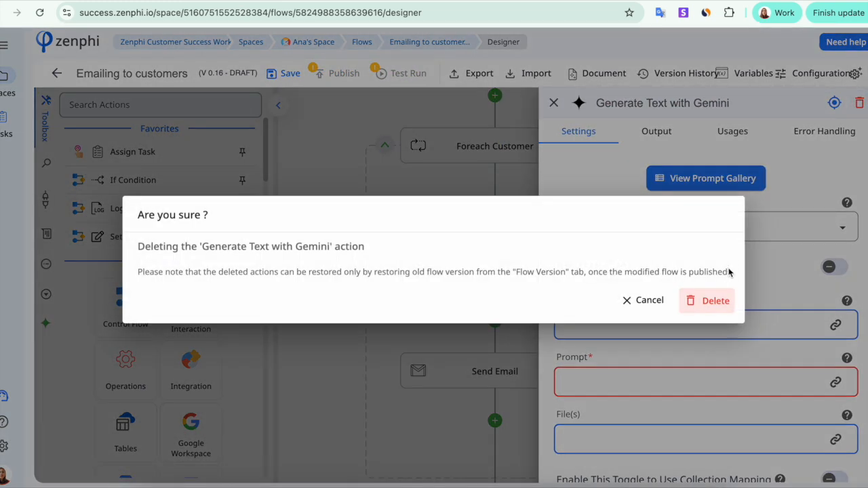
left_click(708, 307)
Start a new test instance of the flow and check the thank you emails received in the mail inbox.
left_click(402, 74)
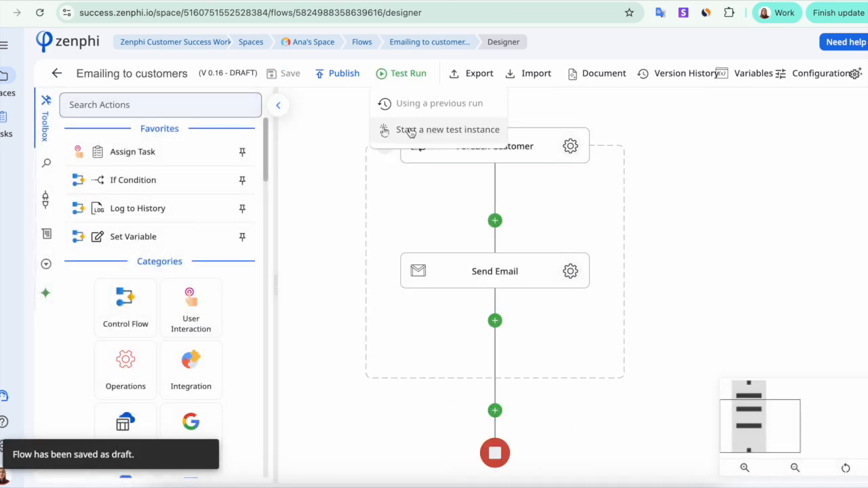
left_click(410, 128)
left_click(674, 314)
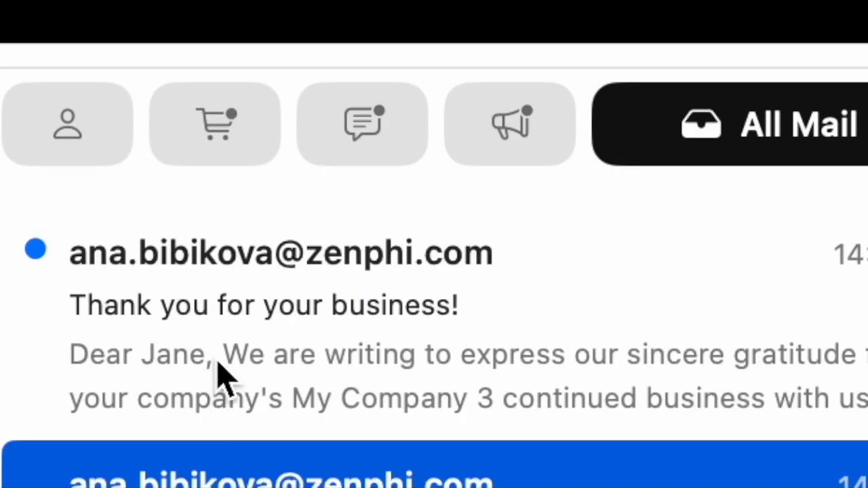
left_click(217, 374)
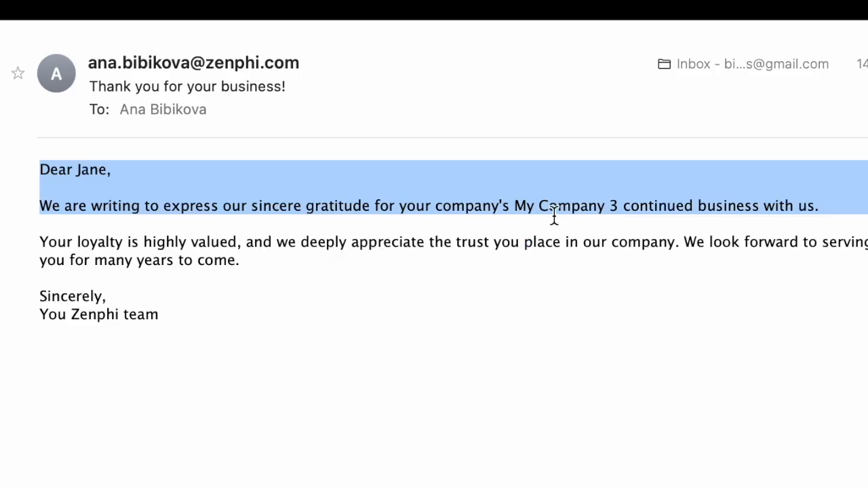